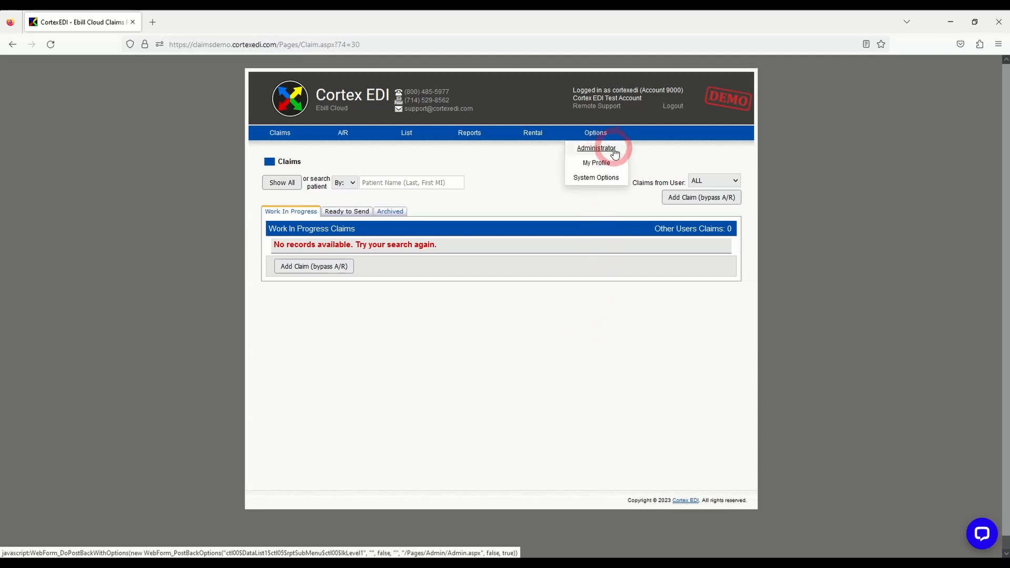
Open the CPT fee setup from the administrative fee schedule settings
click(597, 149)
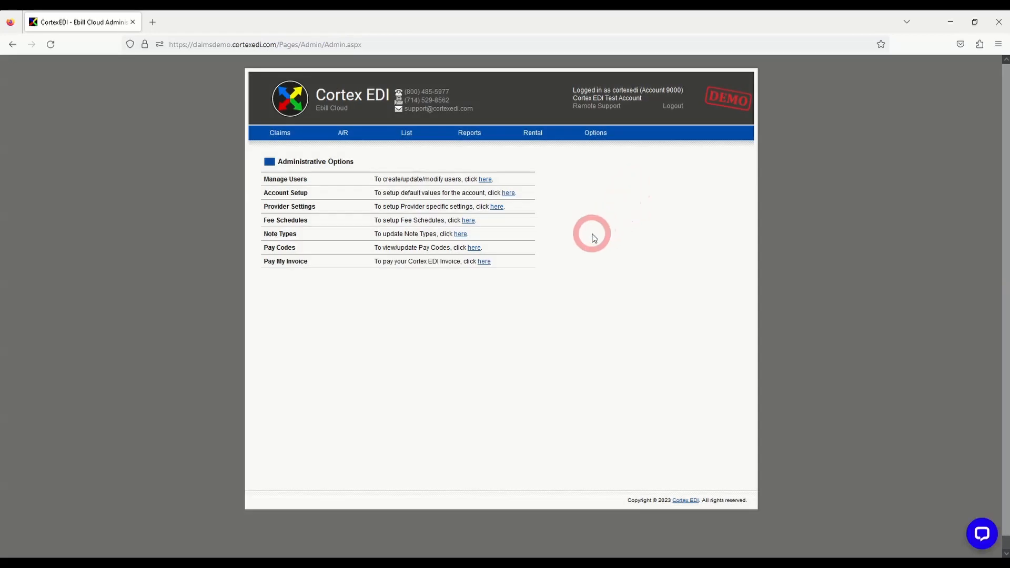
click(467, 221)
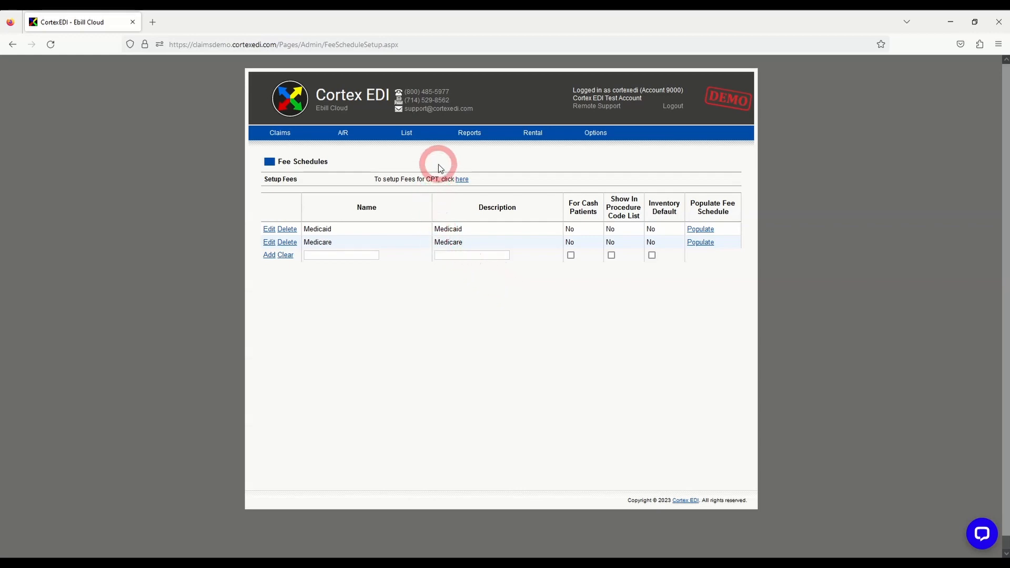
mouse_move(417, 136)
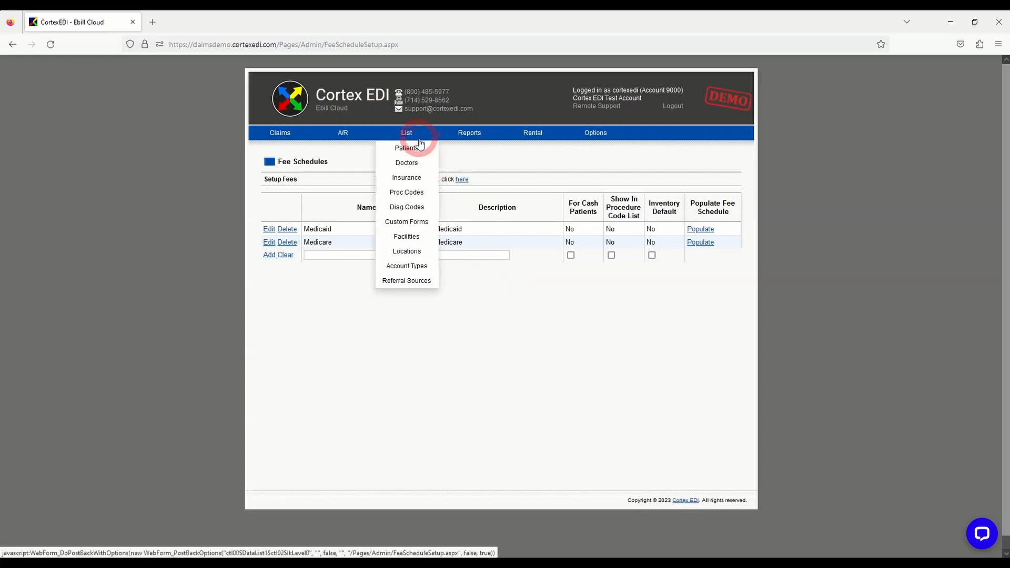
click(462, 181)
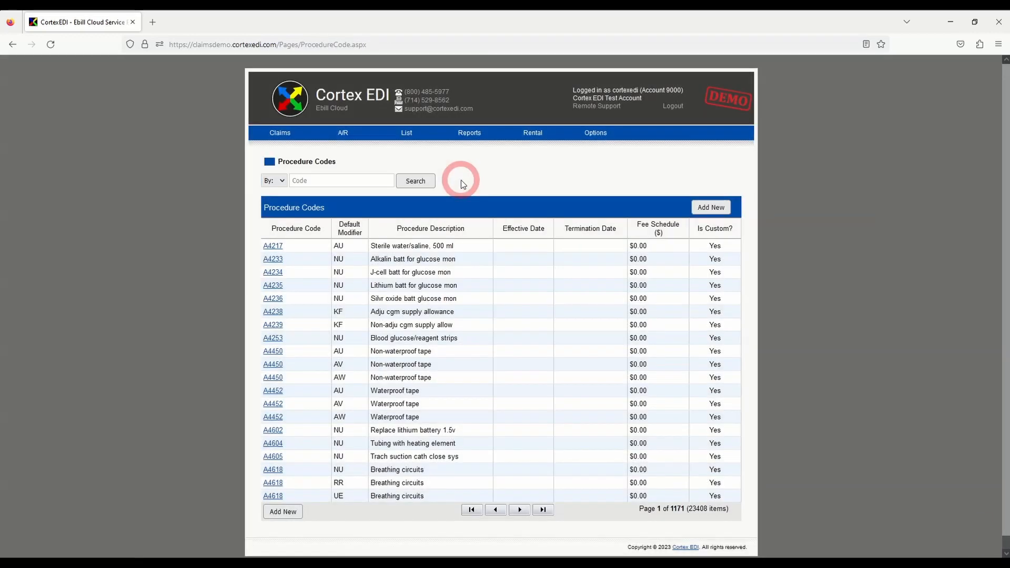
Search the procedure codes for a4253
click(382, 181)
text(a)
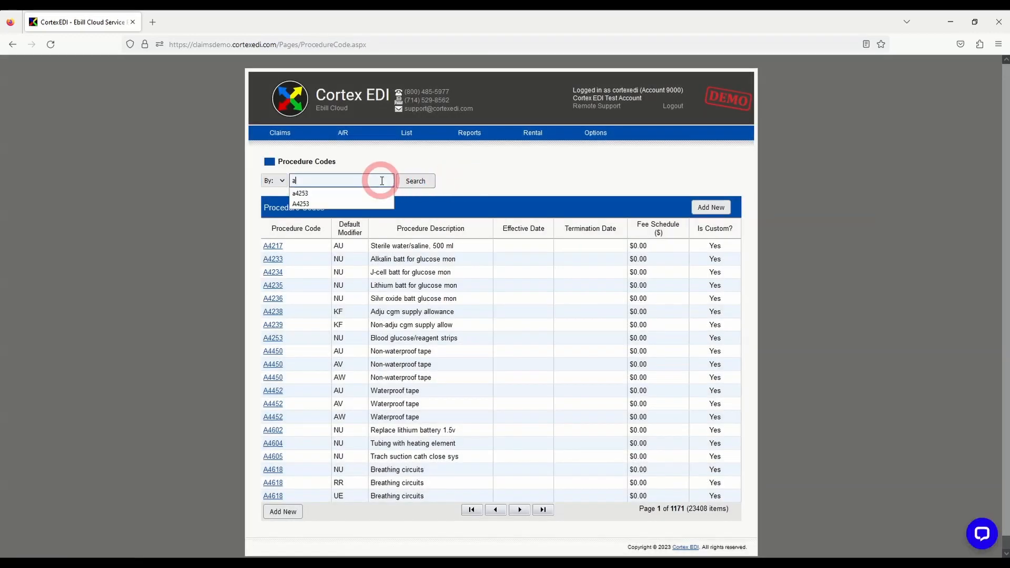
text(4253)
key(Return)
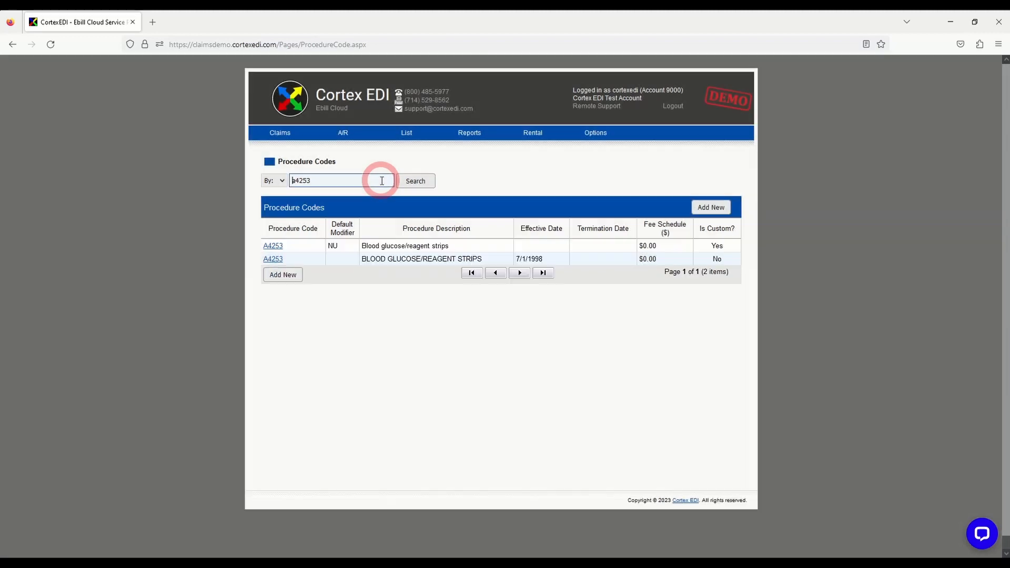
Set the Medicare price of custom procedure code A4253 with modifier NU to 5.3 and save it
click(272, 246)
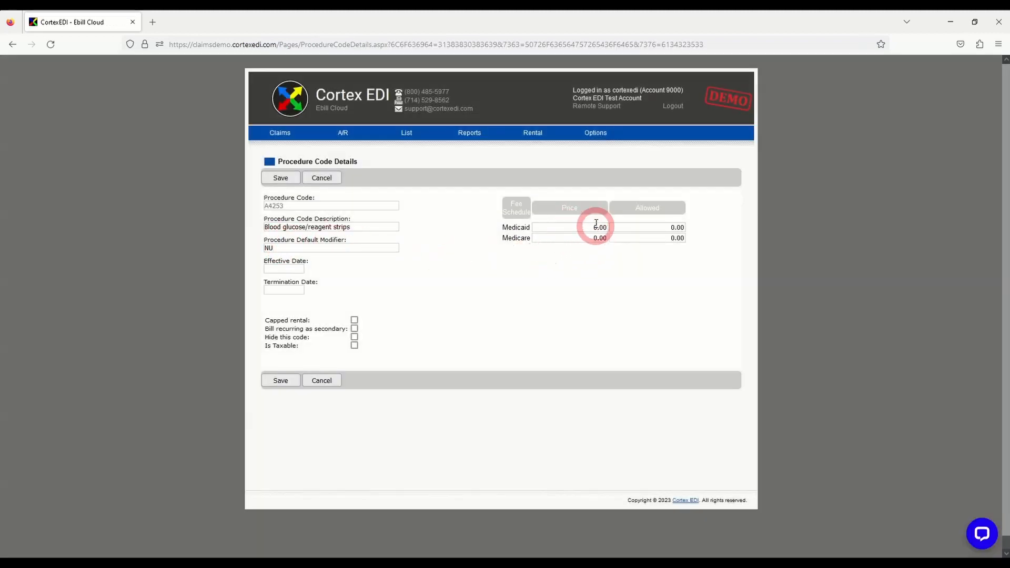
click(589, 237)
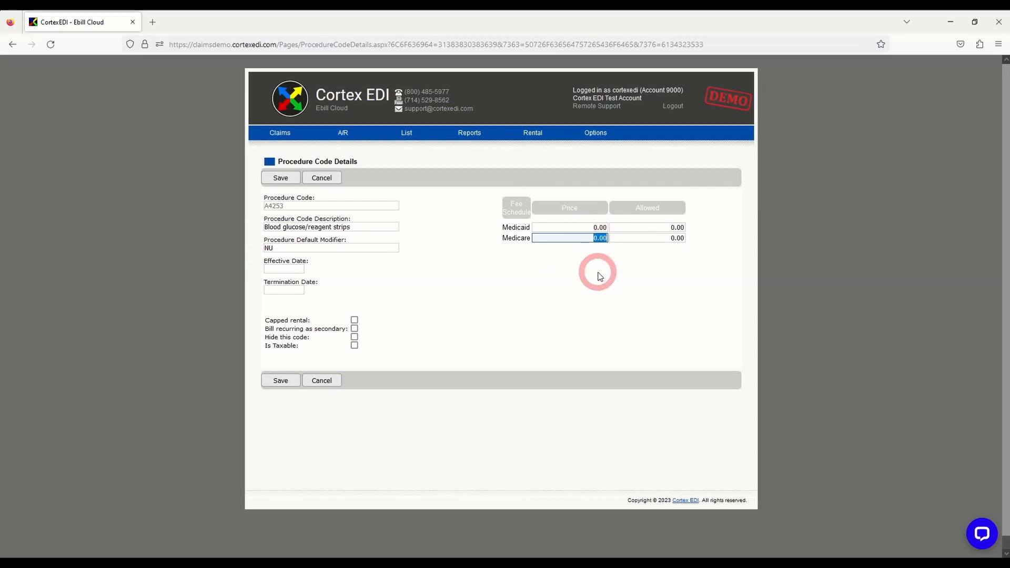
text(5.3)
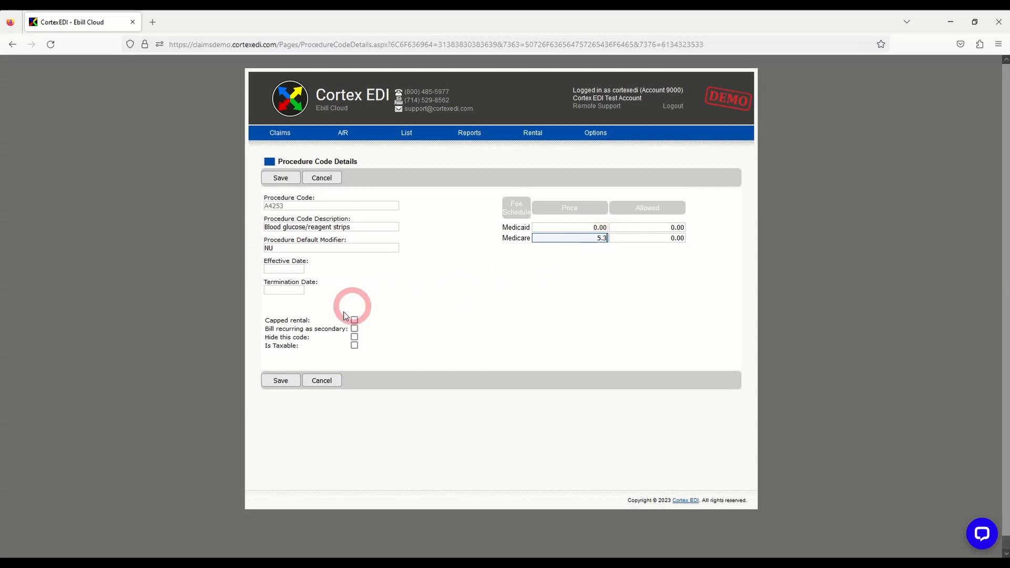
click(283, 380)
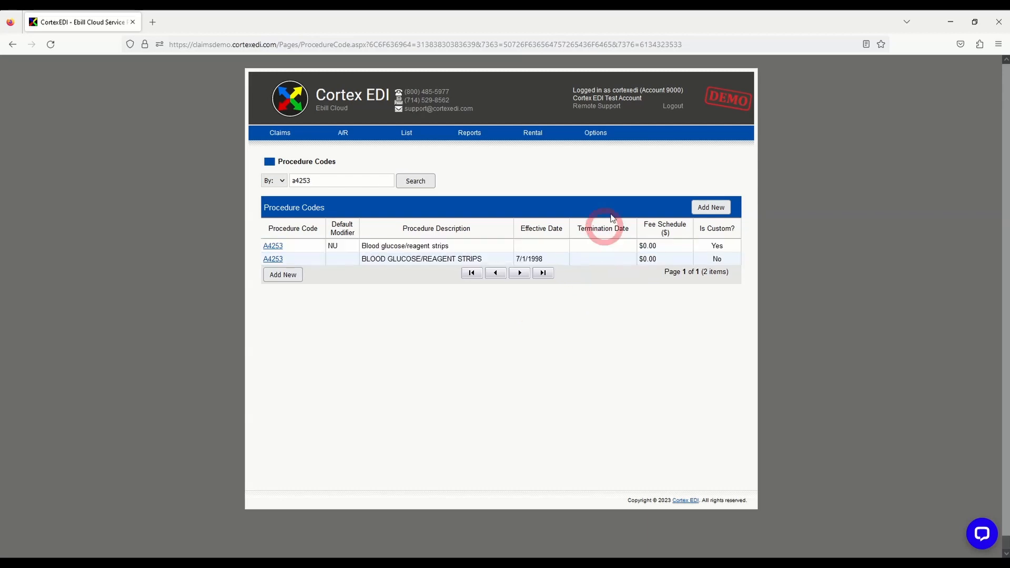
Populate the Medicare fee schedule from the master fee list for CA Non-Rural, accepting the overwrite
click(615, 149)
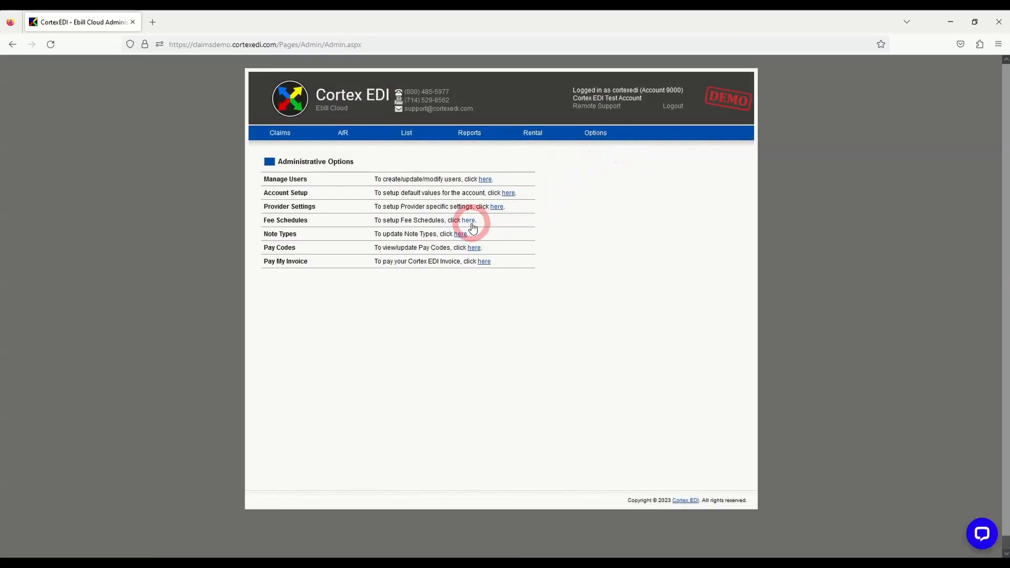
click(470, 221)
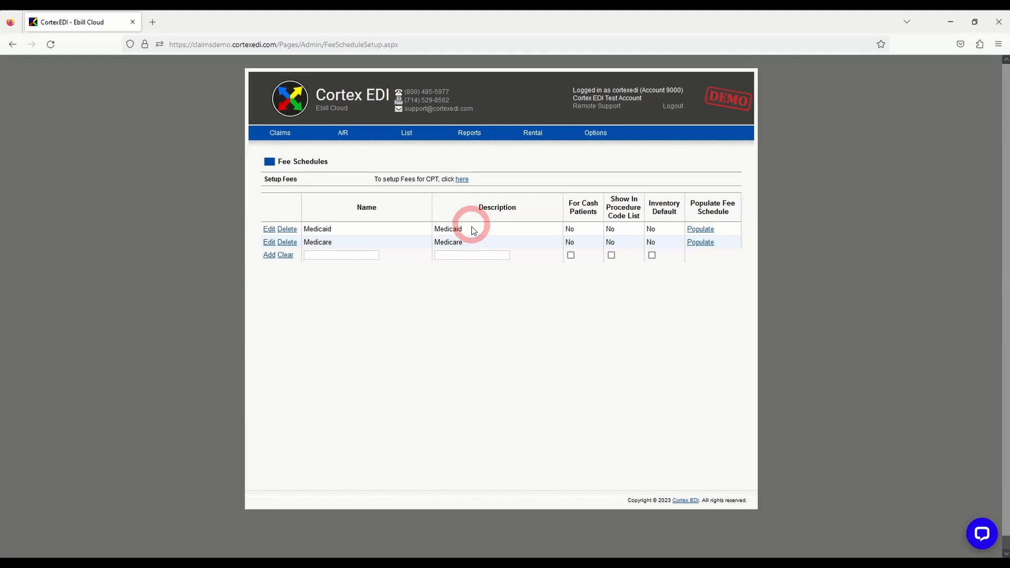
click(705, 246)
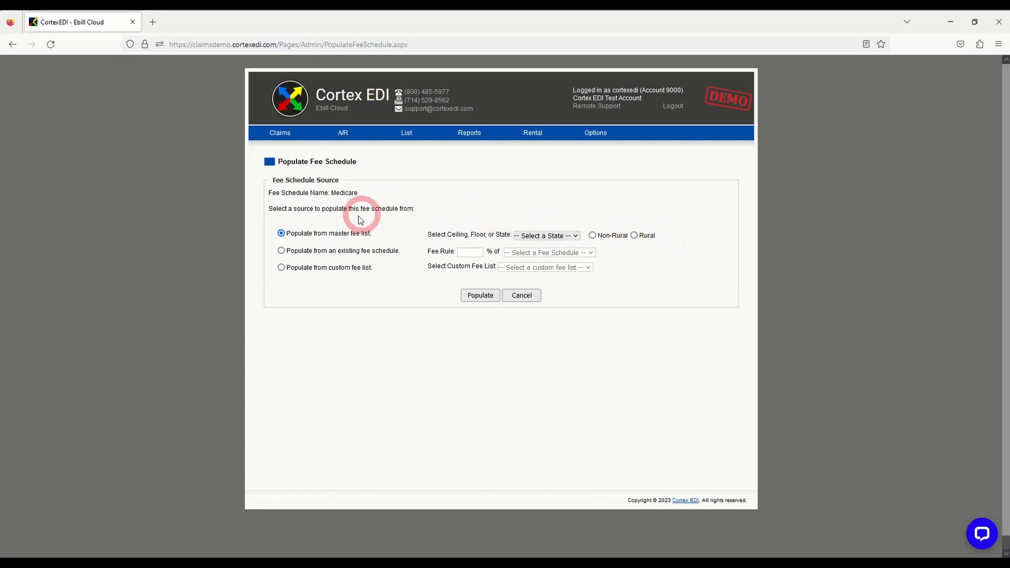
click(561, 237)
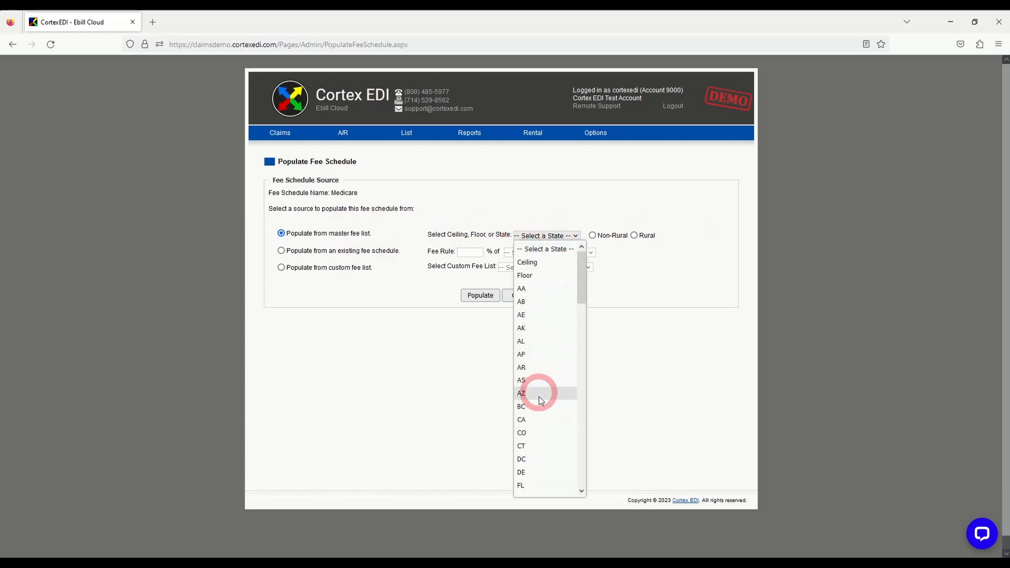
click(533, 420)
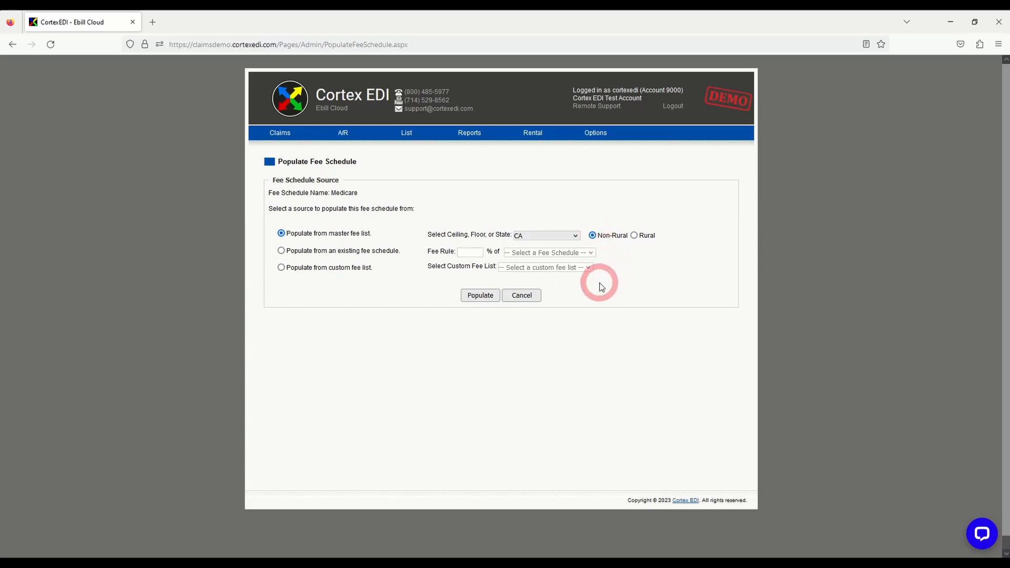
click(480, 295)
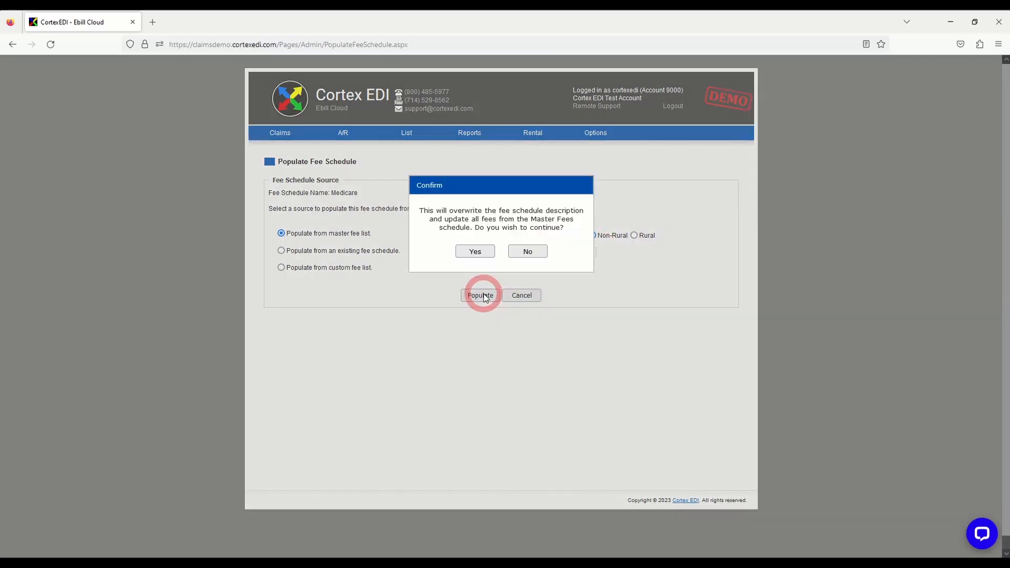
click(471, 254)
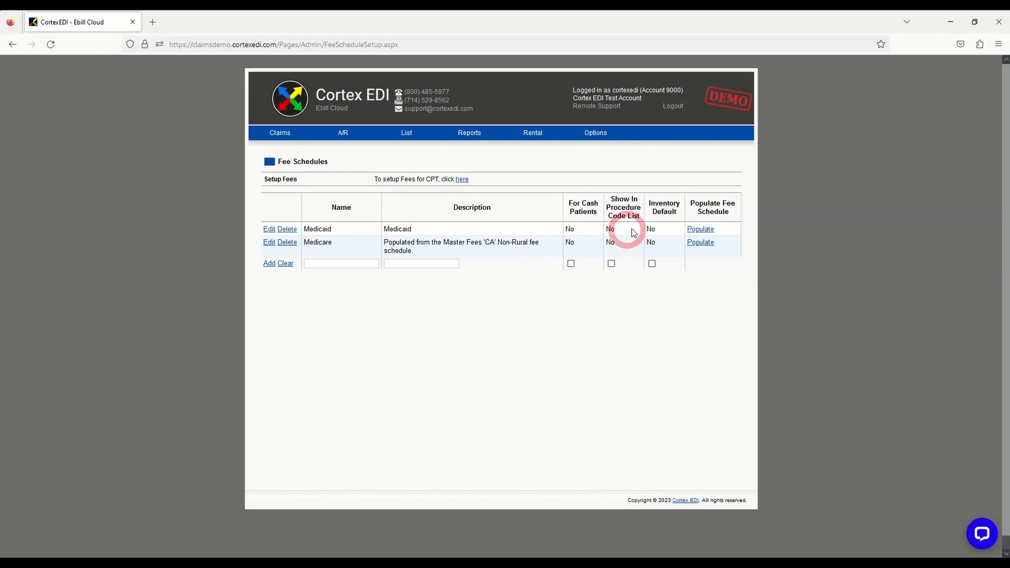
Populate the Medicaid fee schedule from the existing Medicare schedule with a fee rule of 120%, accepting the overwrite
click(693, 230)
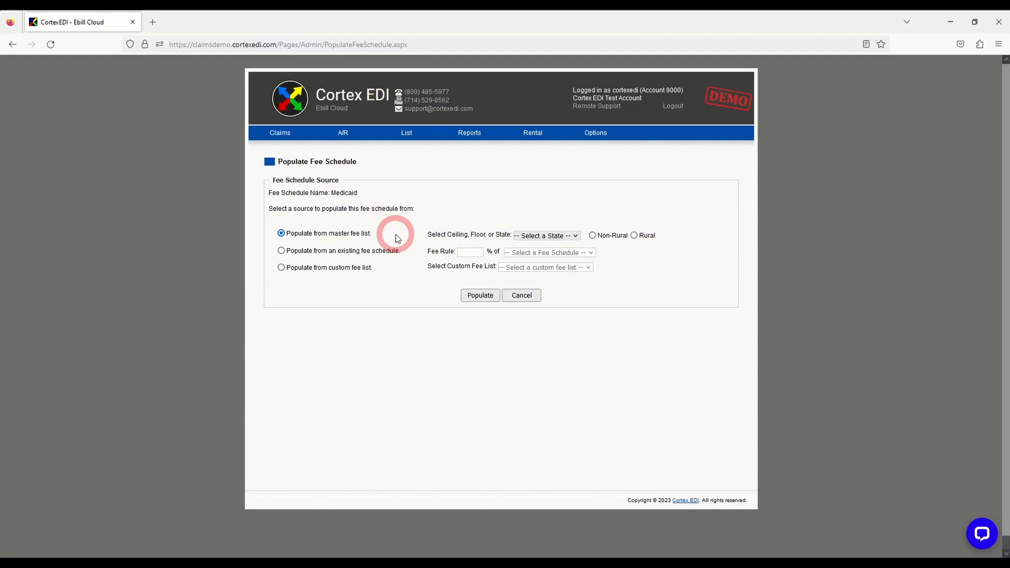
click(282, 251)
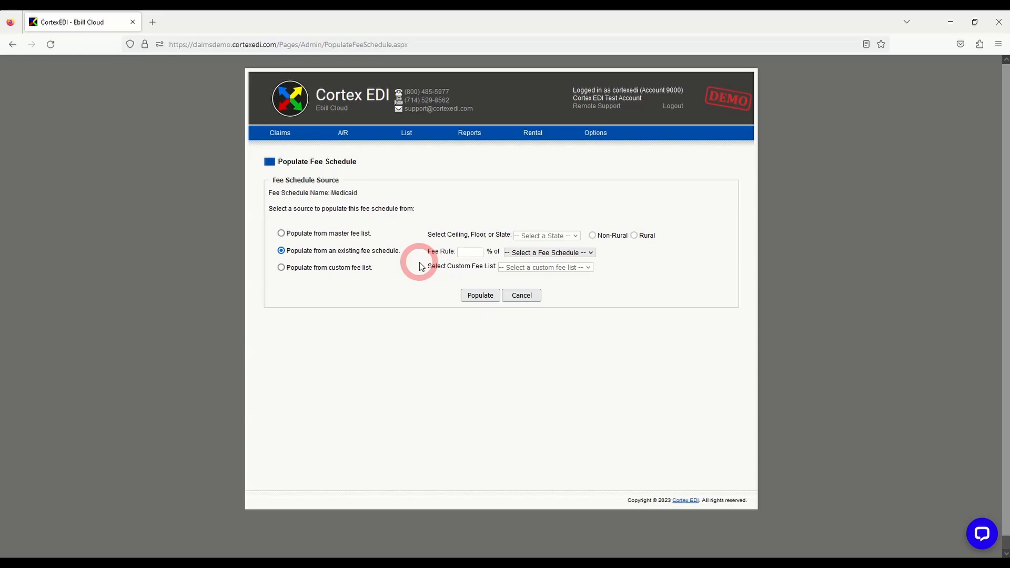
click(468, 251)
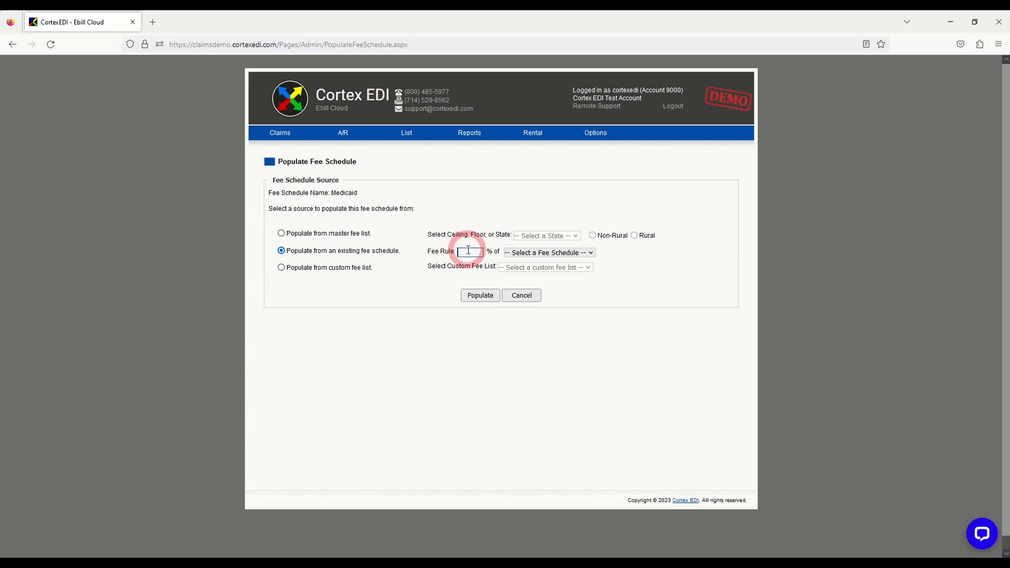
text(120)
click(526, 253)
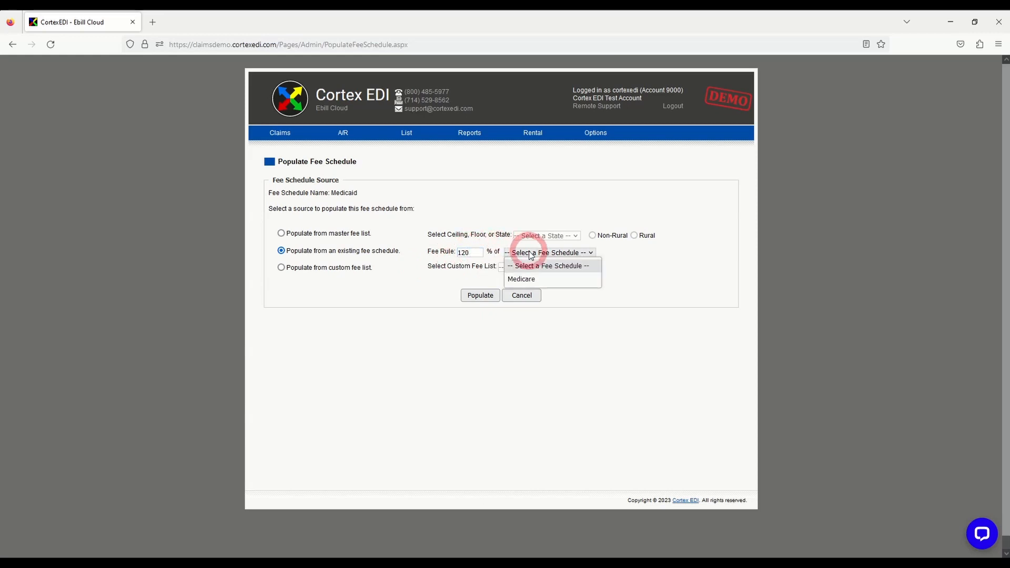
click(534, 279)
click(483, 296)
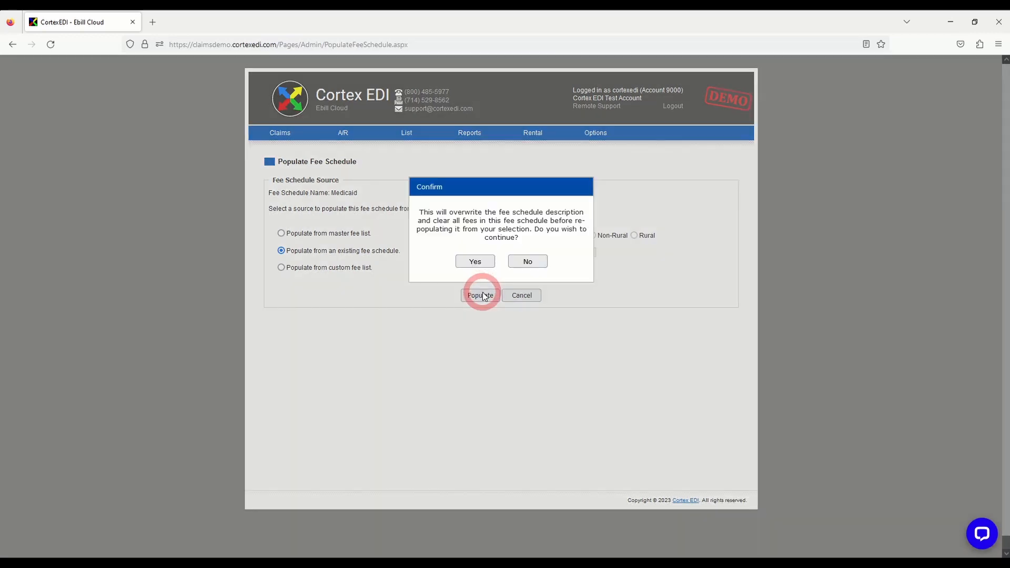
click(472, 261)
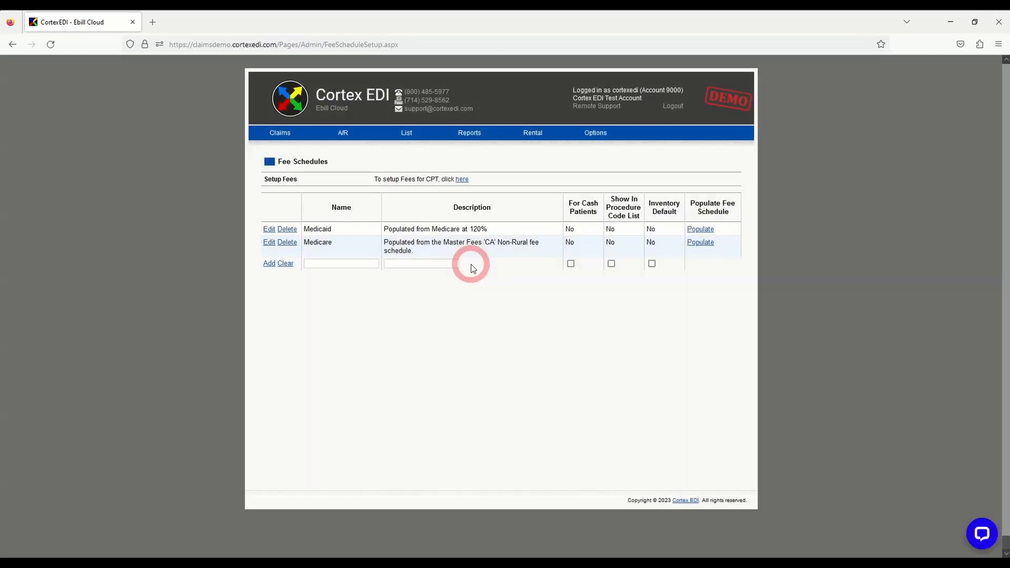
Add a new fee schedule named Test
click(361, 264)
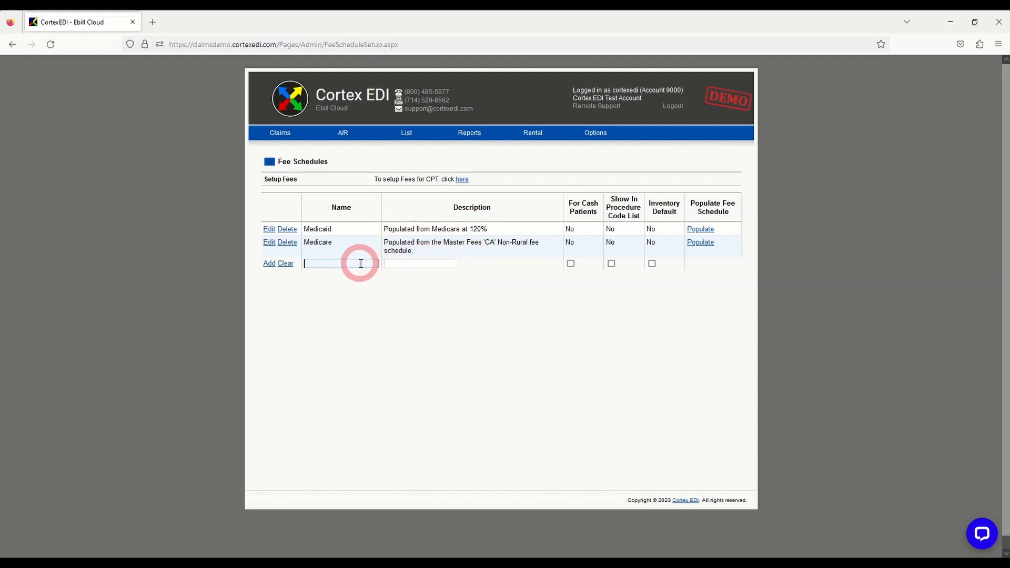
text(Test)
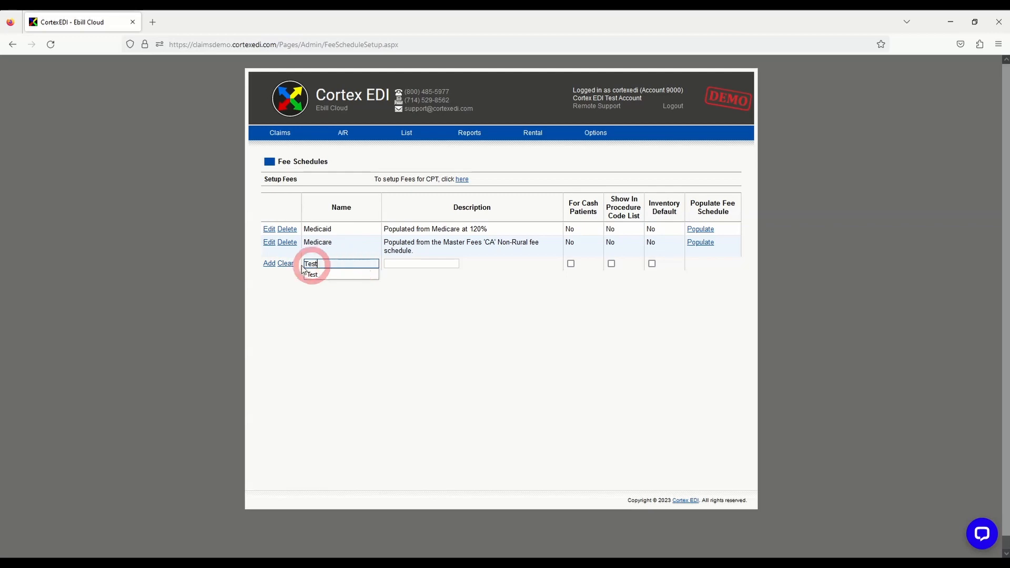
click(269, 264)
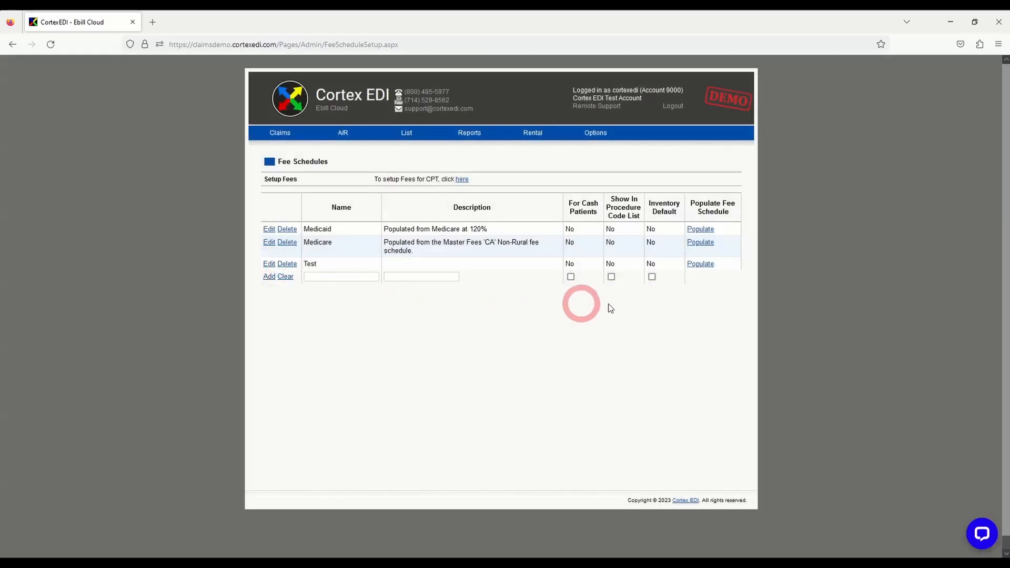
click(707, 265)
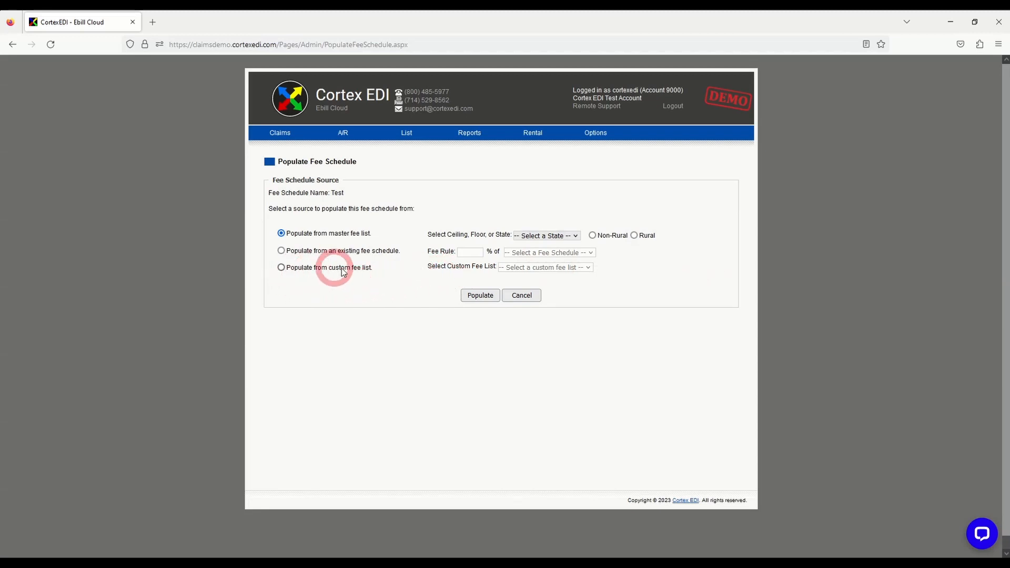
click(282, 268)
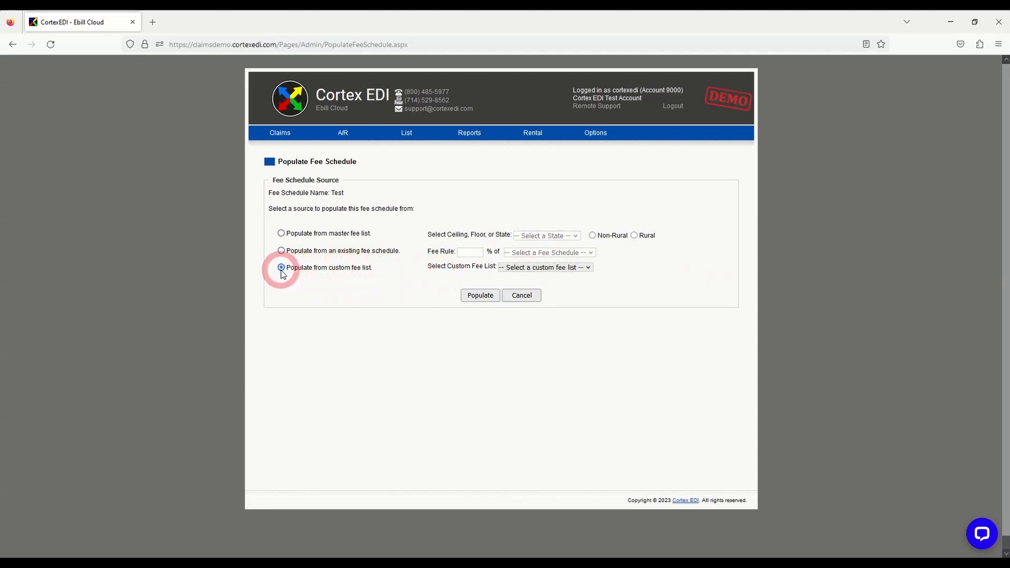
click(574, 268)
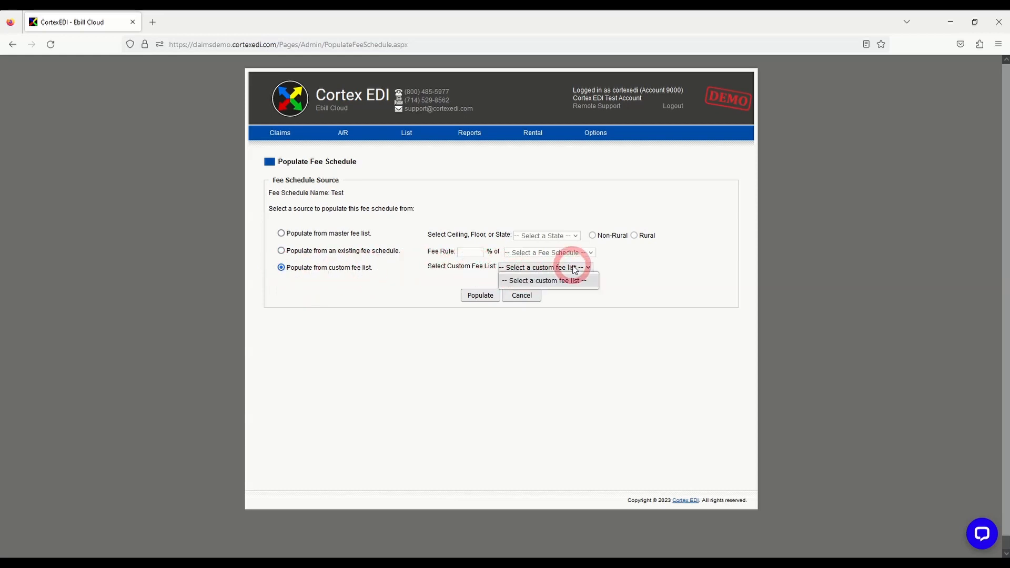
click(546, 271)
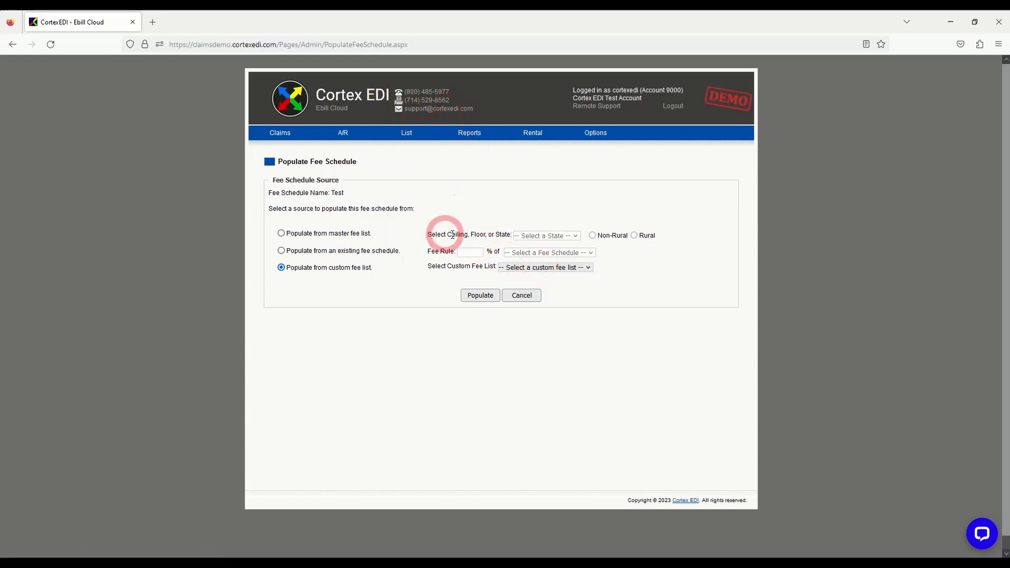
click(522, 296)
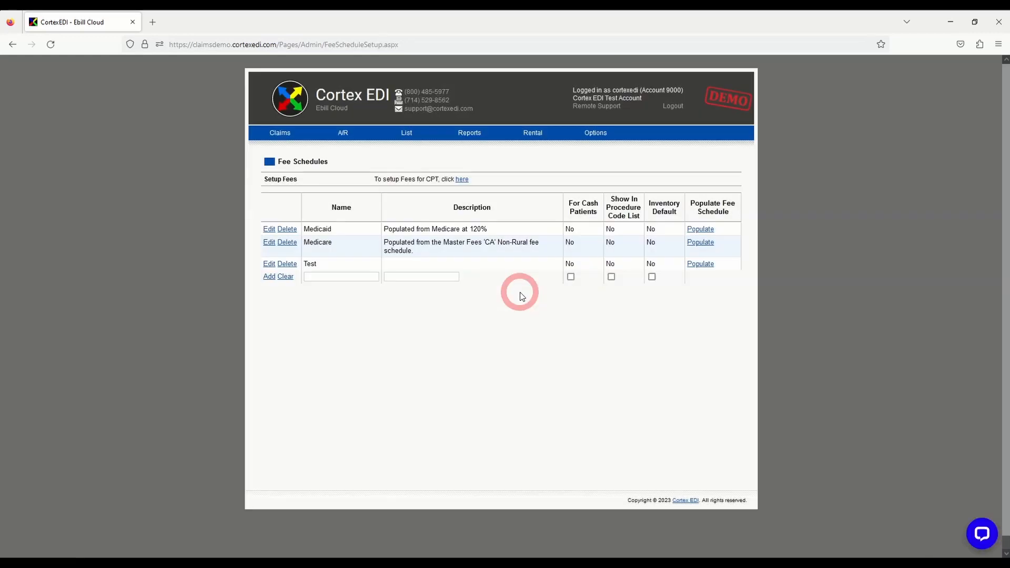
Assign the Medicare fee schedule to the Medicare DME insurance company and save its record
mouse_move(416, 132)
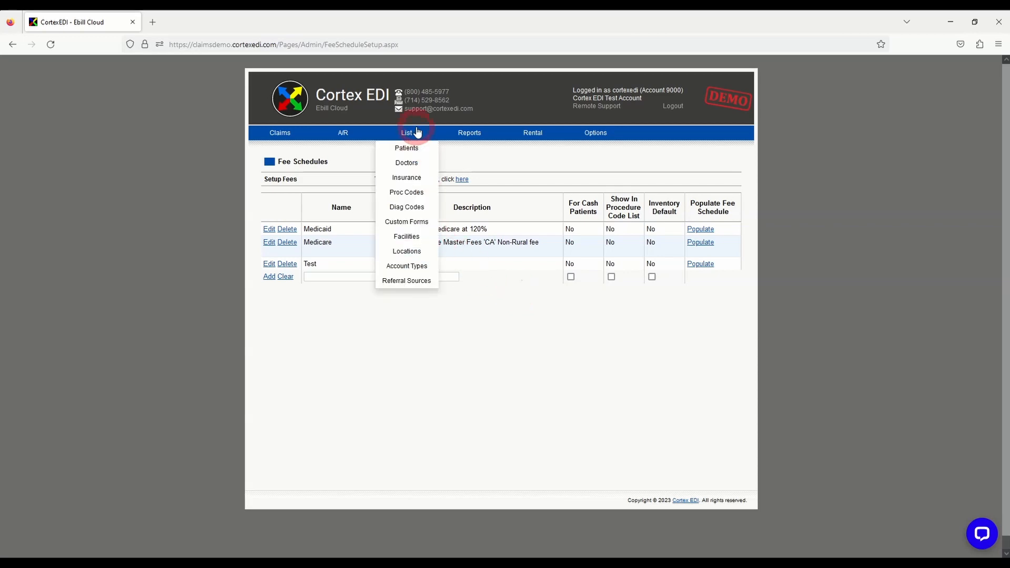
click(422, 180)
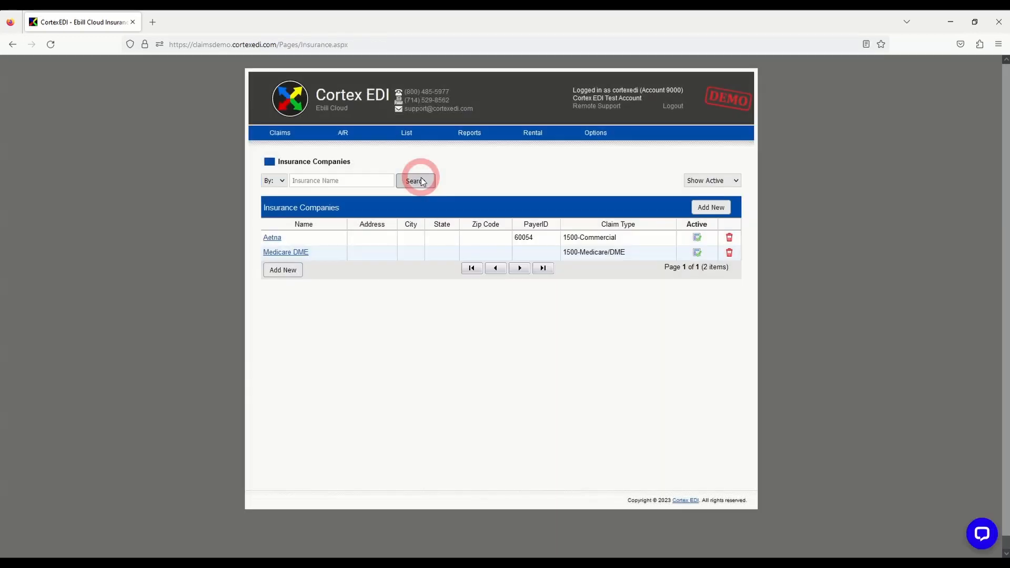
click(307, 254)
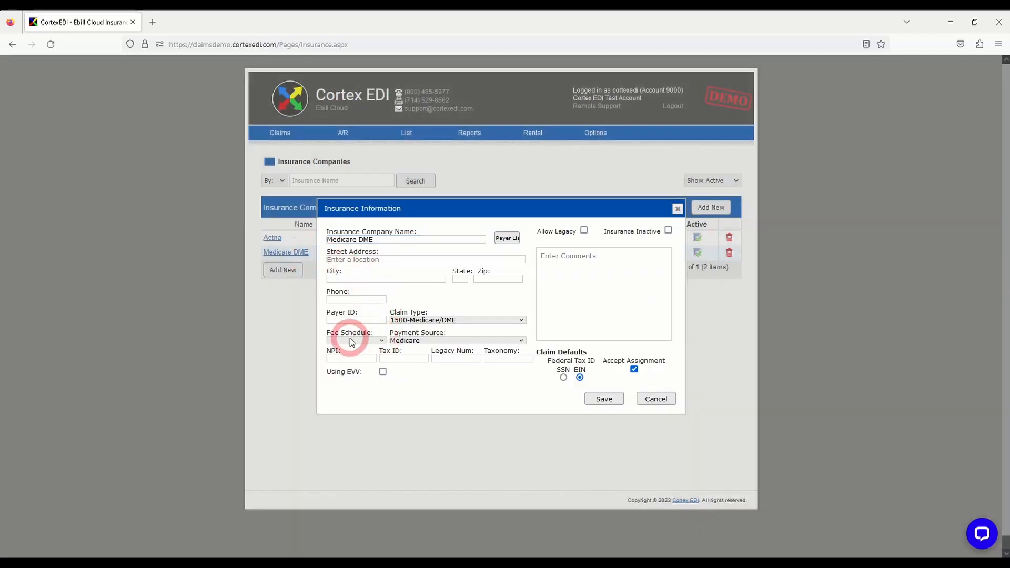
click(383, 341)
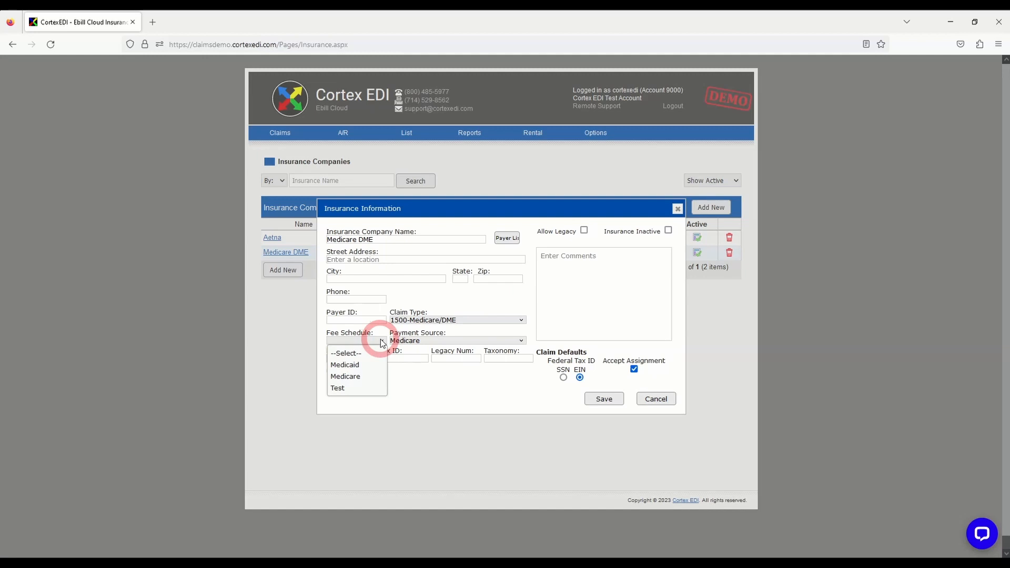
click(364, 377)
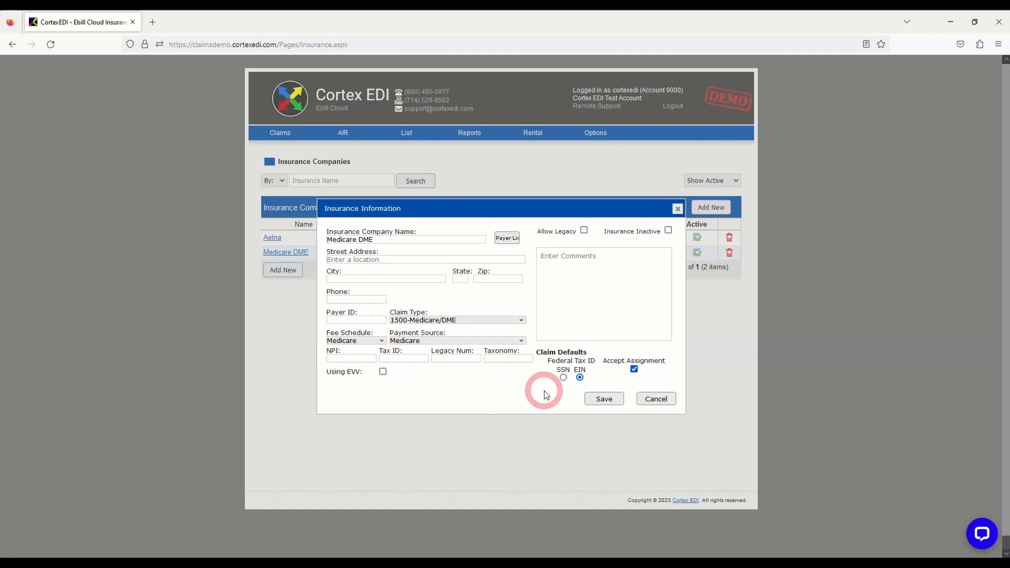
click(594, 401)
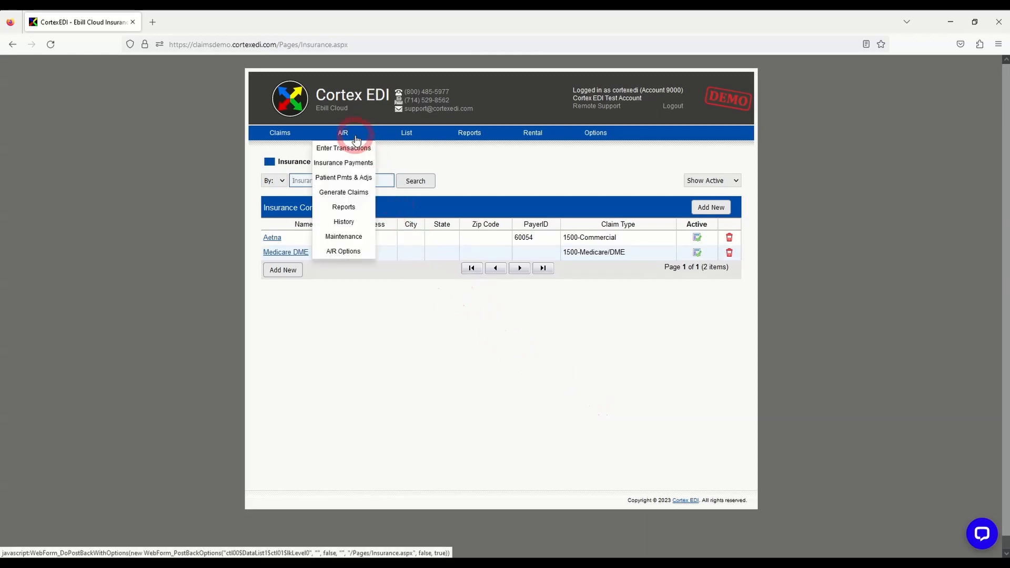
Start a new A/R transaction for the test patient and enter a charge for procedure code A4253 with modifier NU
click(355, 151)
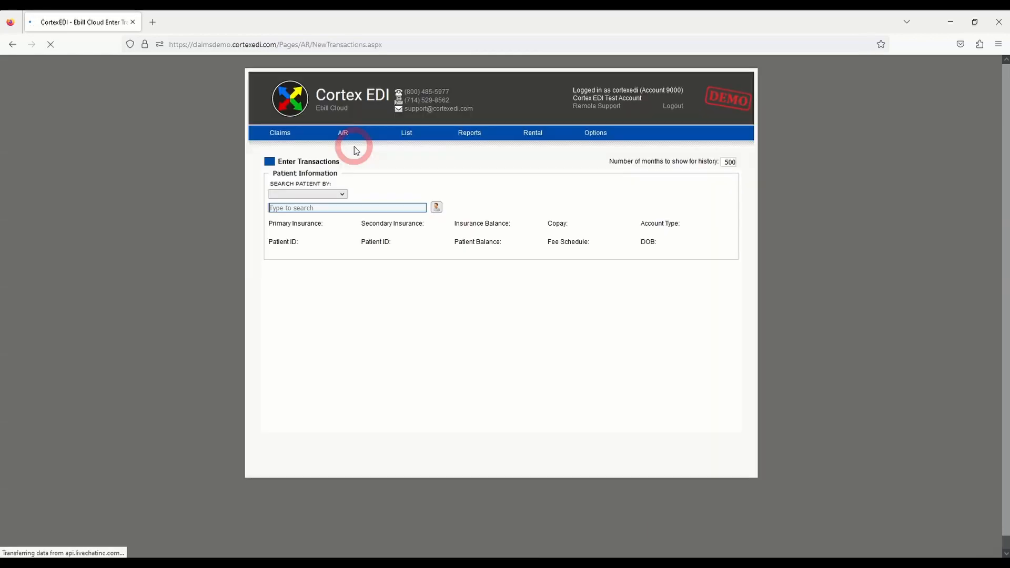
text(zz)
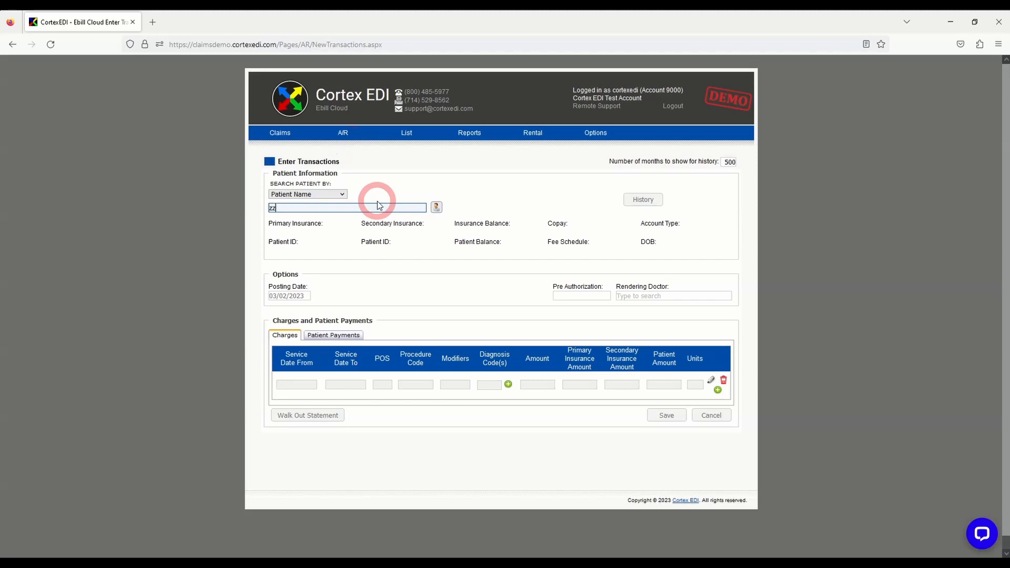
click(377, 221)
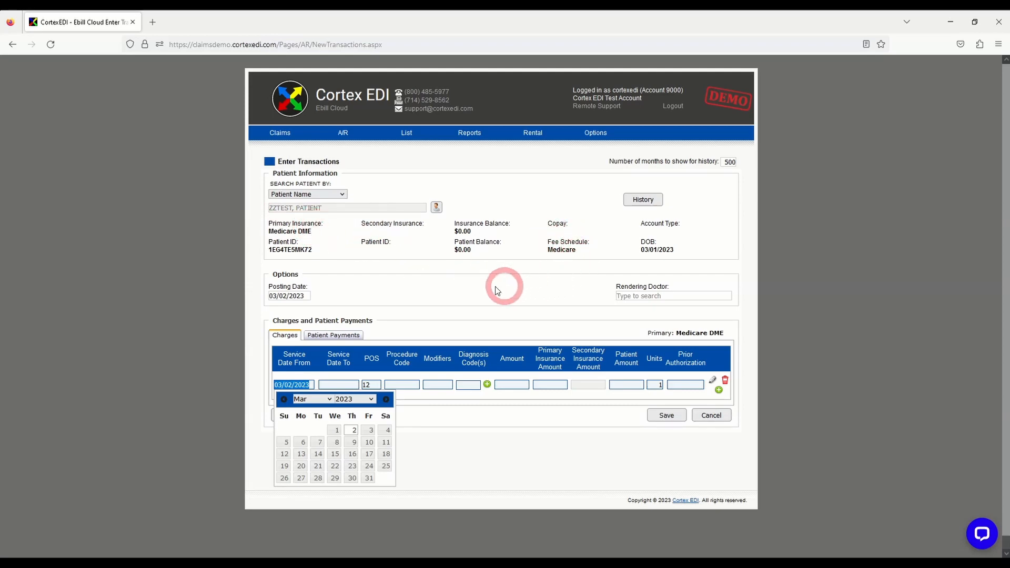
click(415, 383)
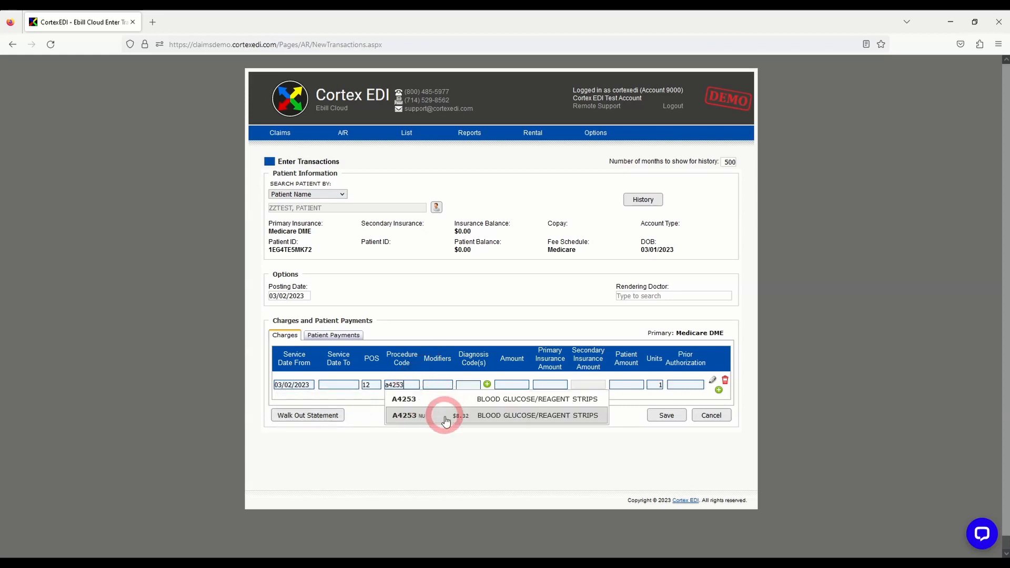
click(469, 418)
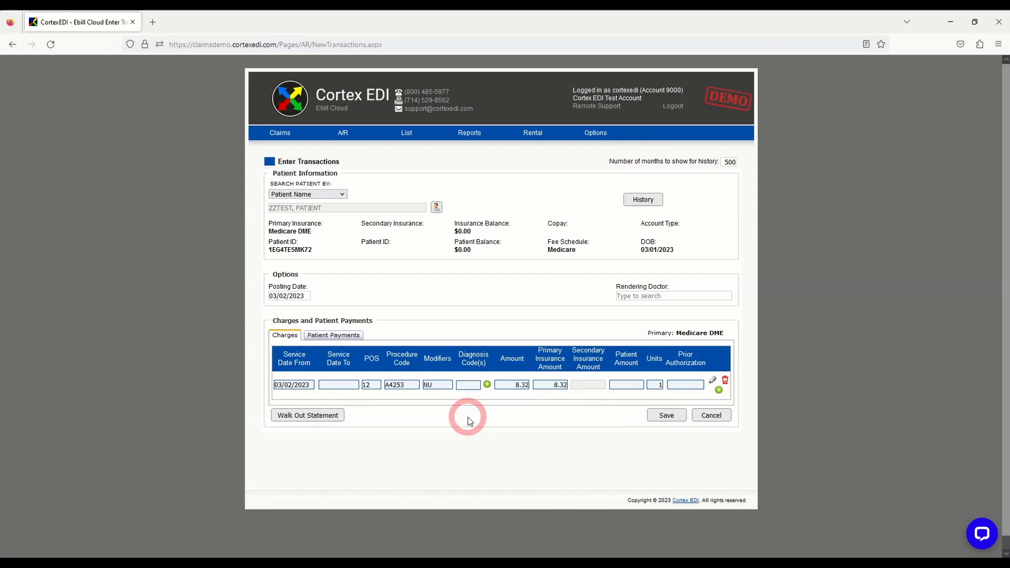